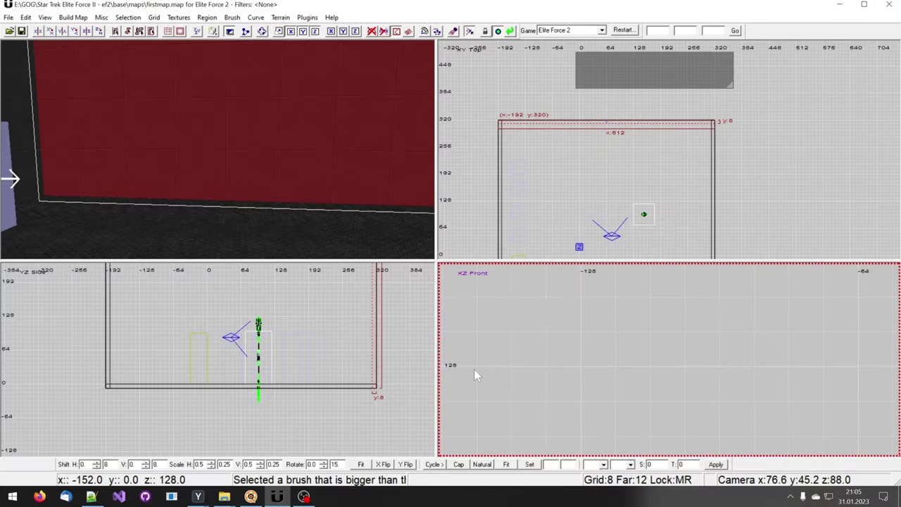
# Step: Split the selected 512-unit-wide wall brush horizontally at z=128 with the Clipper, keep both halves, and clear the selection
pyautogui.press('x')
pyautogui.click(476, 367)
pyautogui.click(686, 366)
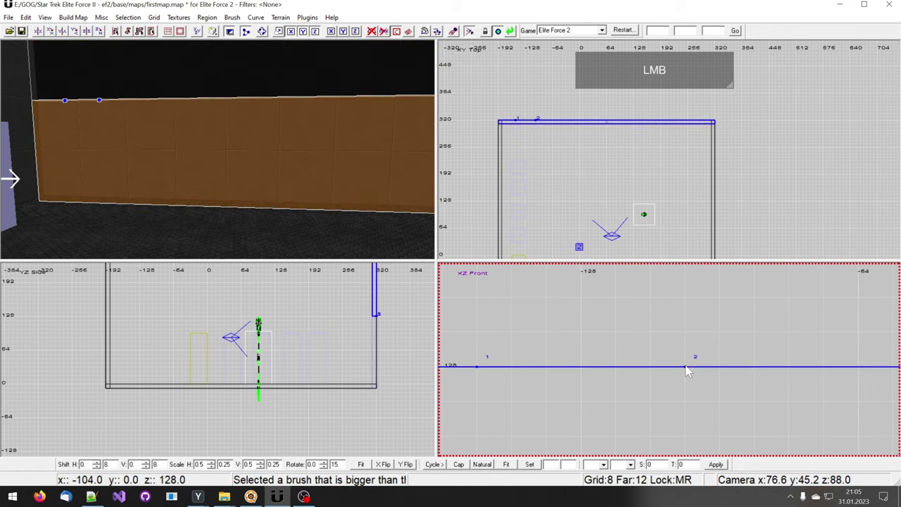
pyautogui.rightClick(304, 177)
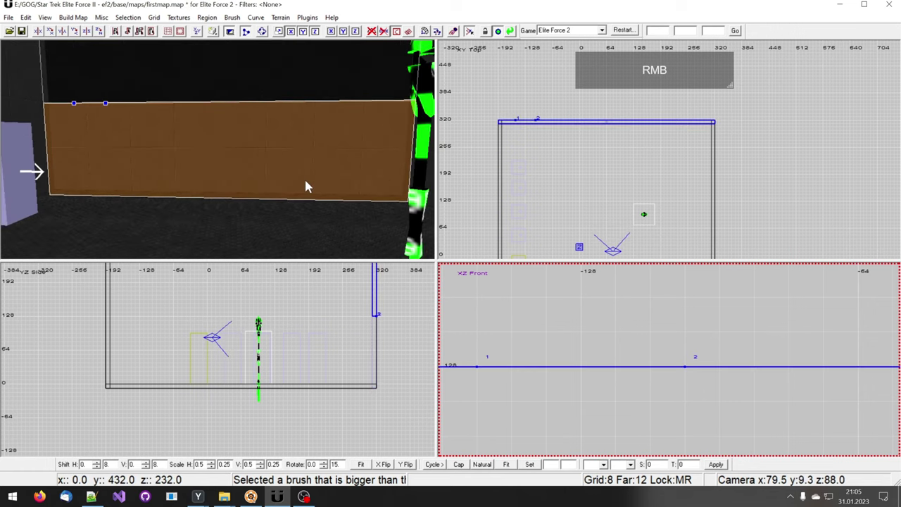
pyautogui.keyDown('ctrl'); pyautogui.moveTo(304, 177); pyautogui.dragTo(305, 181, button='right'); pyautogui.keyUp('ctrl')
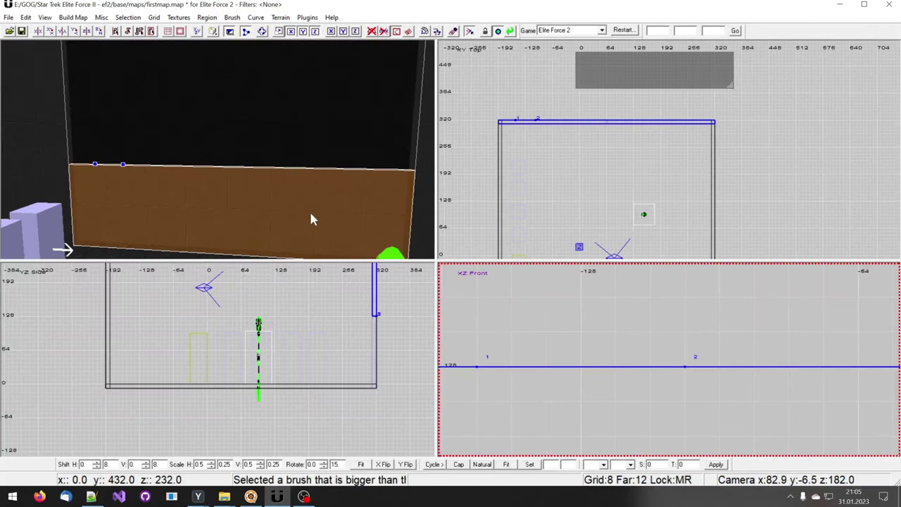
pyautogui.press('shift')
pyautogui.keyDown('shift'); pyautogui.click(310, 214); pyautogui.keyUp('shift')
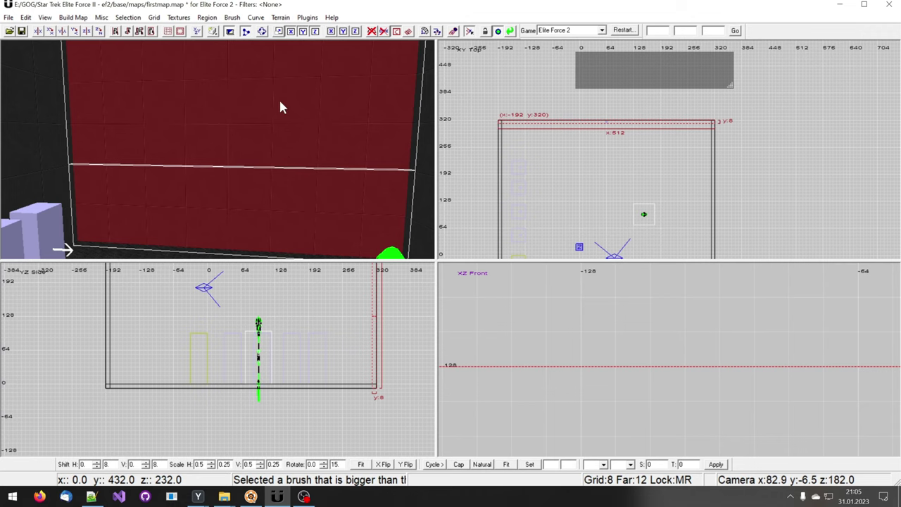
pyautogui.moveTo(274, 109)
pyautogui.mouseDown(button='right')
pyautogui.moveTo(193, 203)
pyautogui.moveTo(205, 197)
pyautogui.moveTo(211, 205)
pyautogui.mouseUp(button='right')
pyautogui.press('Escape')
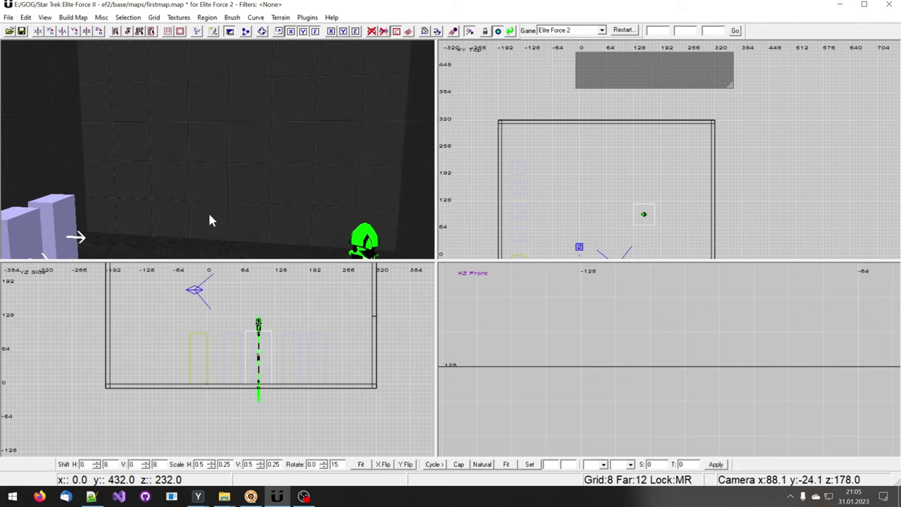
# Step: Select the lower half of the split wall and load the "forever" texture set
pyautogui.keyDown('shift'); pyautogui.click(208, 213); pyautogui.keyUp('shift')
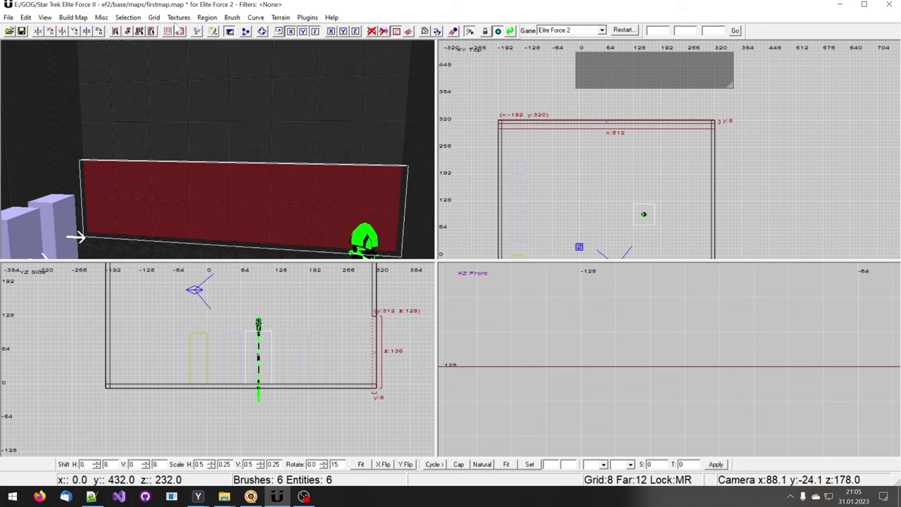
pyautogui.click(178, 17)
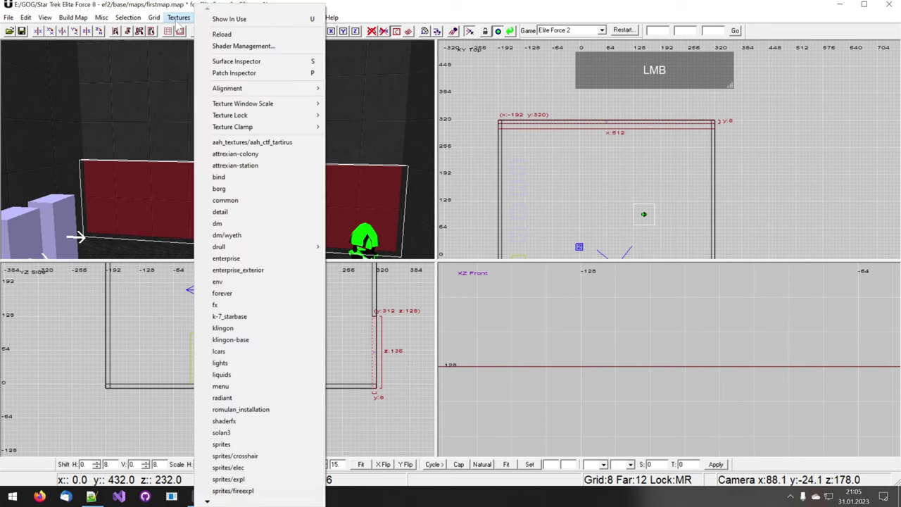
pyautogui.click(251, 294)
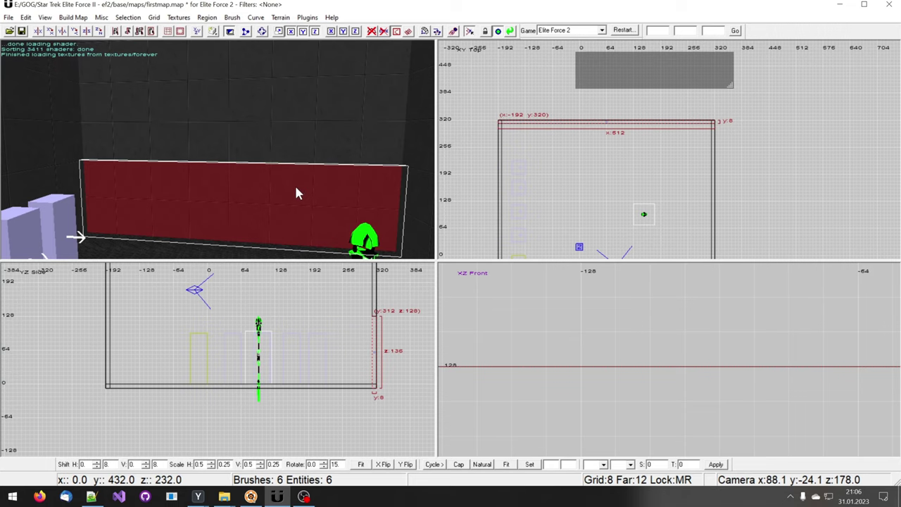
# Step: Apply the fcargo11 texture to the lower wall brush, close the texture browser, and deselect the brush
pyautogui.press('t')
pyautogui.scroll(-5, 693, 233)
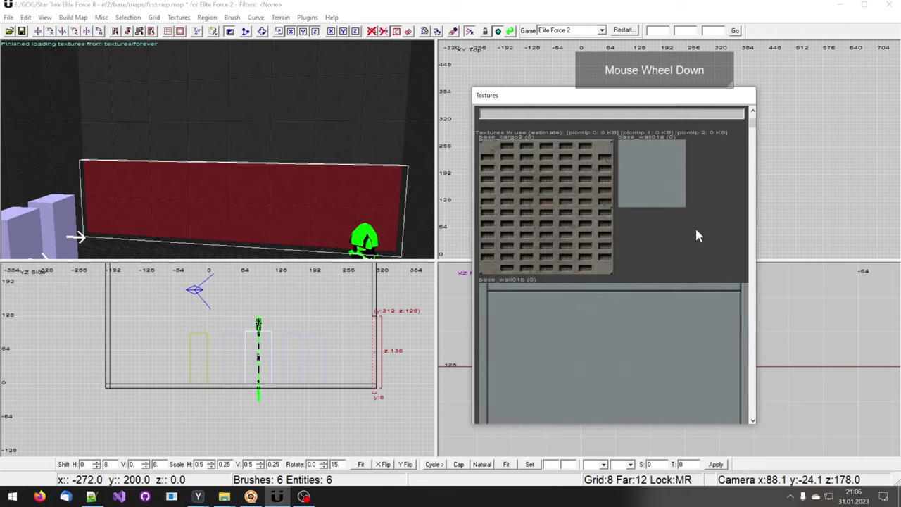
pyautogui.scroll(-5, 596, 242)
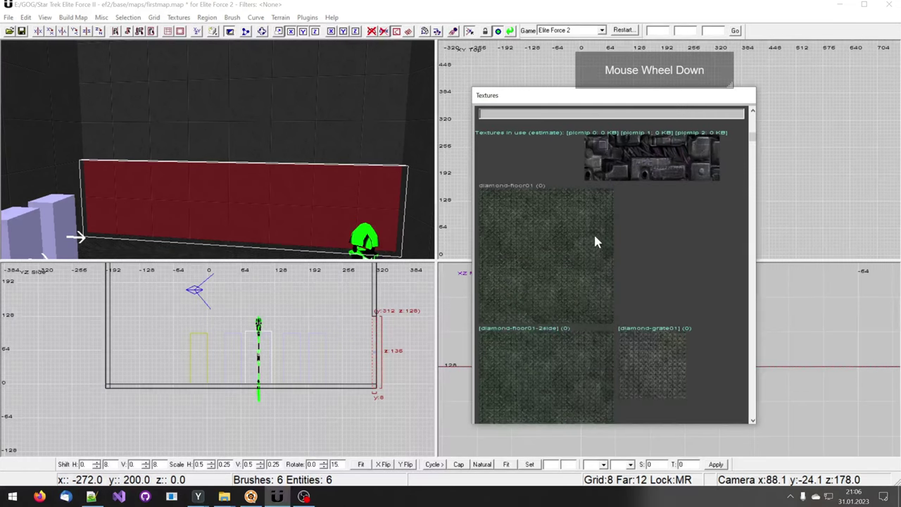
pyautogui.scroll(-6, 590, 280)
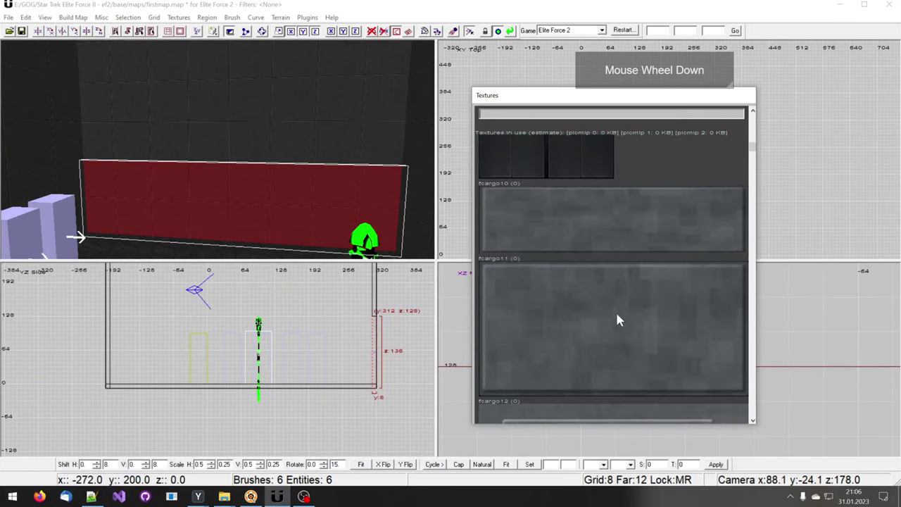
pyautogui.scroll(-2, 559, 215)
pyautogui.scroll(3, 574, 267)
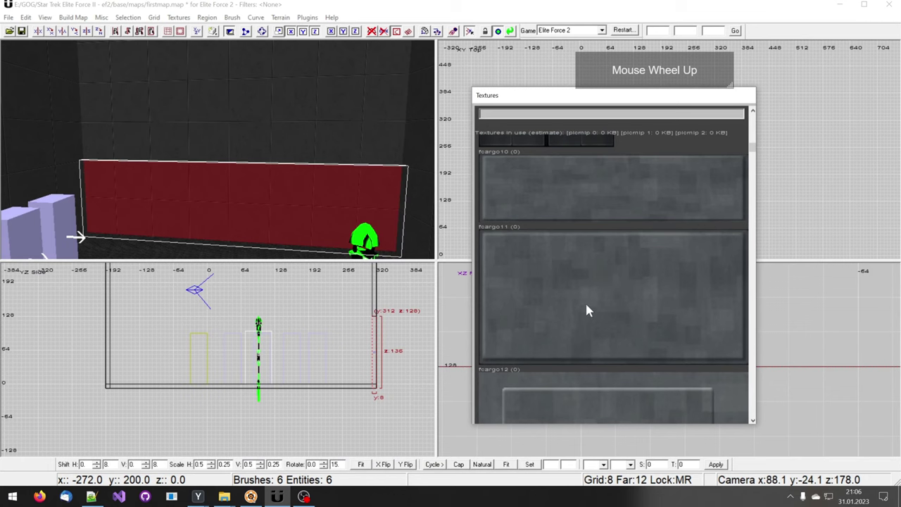
pyautogui.click(549, 285)
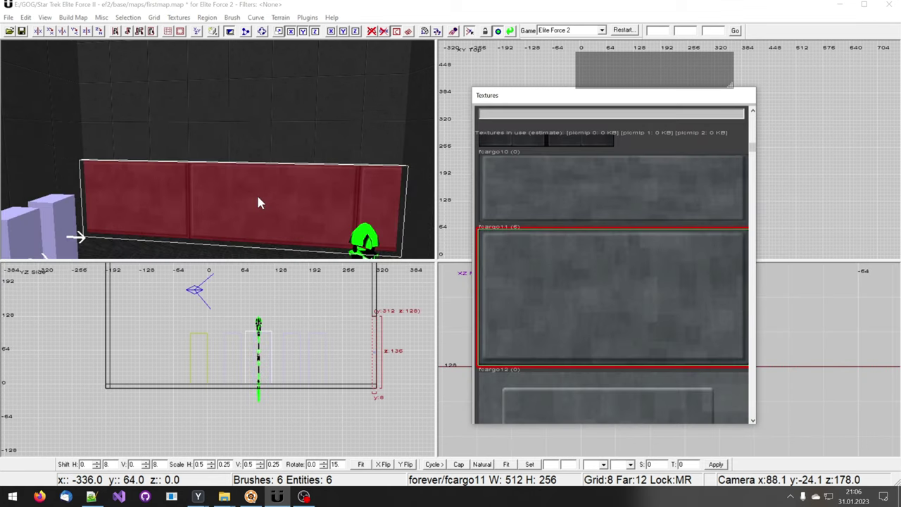
pyautogui.rightClick(257, 203)
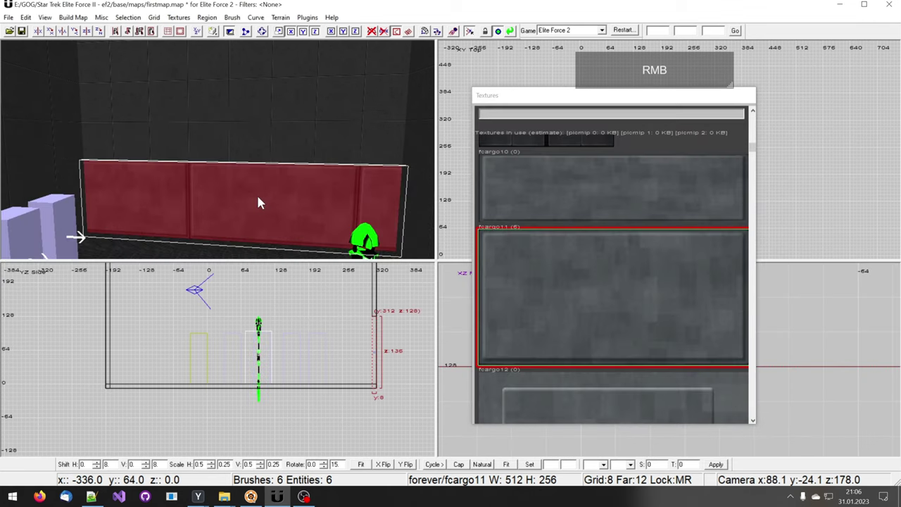
pyautogui.press('n')
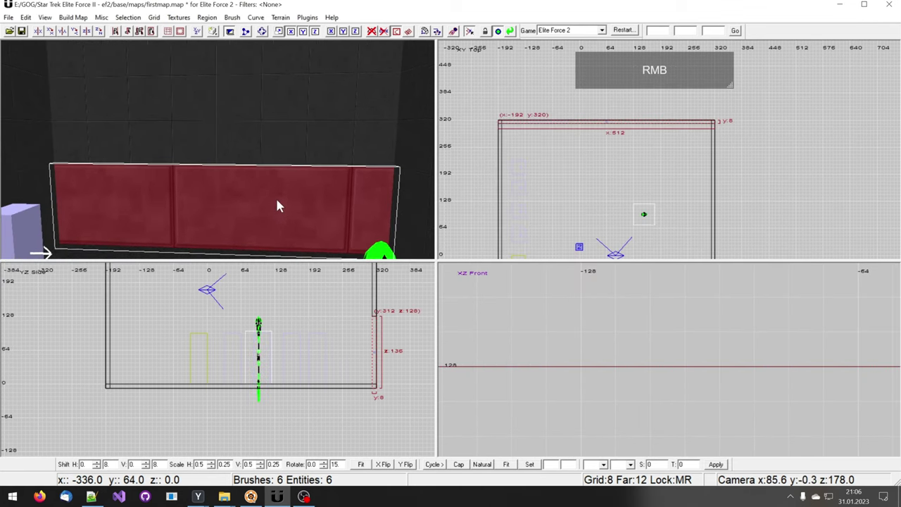
pyautogui.press('Escape')
pyautogui.moveTo(278, 204)
pyautogui.mouseDown(button='right')
pyautogui.moveTo(268, 207)
pyautogui.moveTo(278, 211)
pyautogui.moveTo(295, 185)
pyautogui.mouseUp(button='right')
pyautogui.keyDown('shift'); pyautogui.click(291, 169); pyautogui.keyUp('shift')
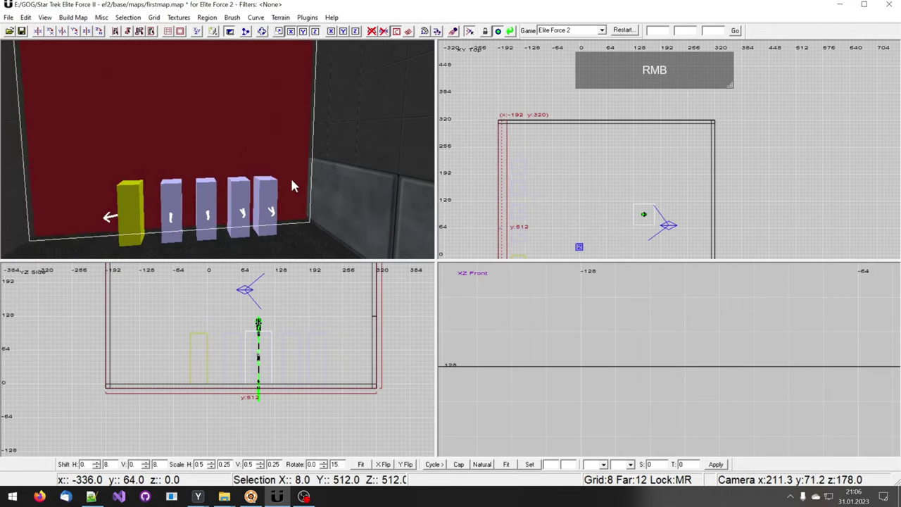
pyautogui.keyDown('shift'); pyautogui.click(296, 185); pyautogui.keyUp('shift')
pyautogui.keyDown('shift'); pyautogui.click(300, 235); pyautogui.keyUp('shift')
pyautogui.moveTo(300, 236); pyautogui.dragTo(277, 203, button='right')
pyautogui.press('Escape')
# Step: Split the room's floor brush along y=128 with the Clipper, using points at x=128 and x=192, and keep both pieces
pyautogui.keyDown('shift'); pyautogui.click(229, 205); pyautogui.keyUp('shift')
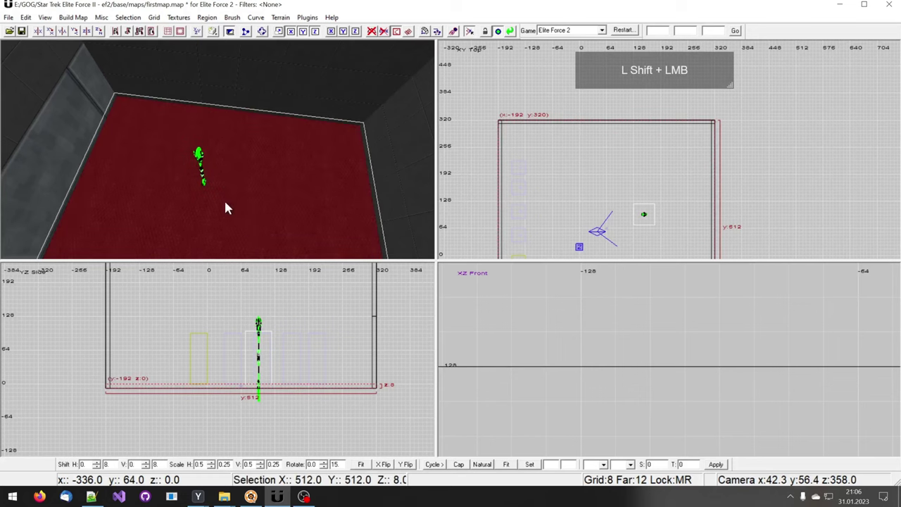
pyautogui.scroll(-3, 712, 190)
pyautogui.scroll(5, 652, 127)
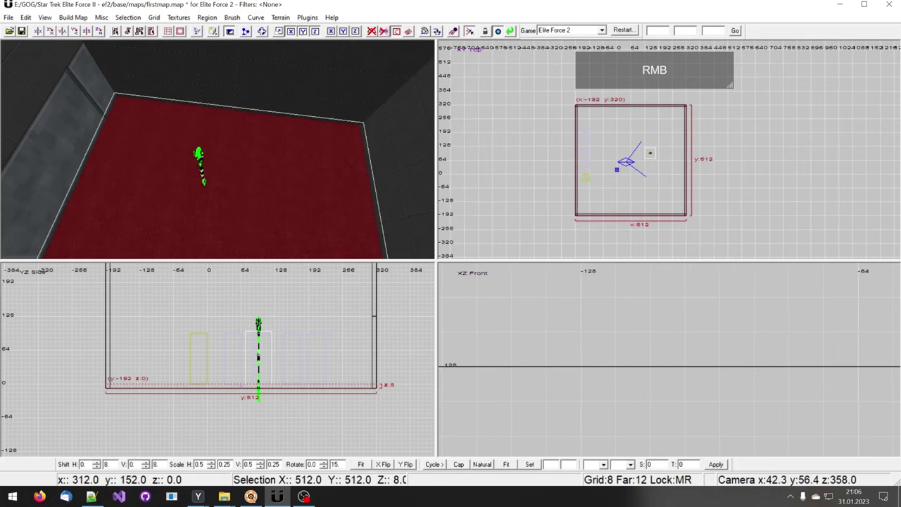
pyautogui.scroll(4, 659, 124)
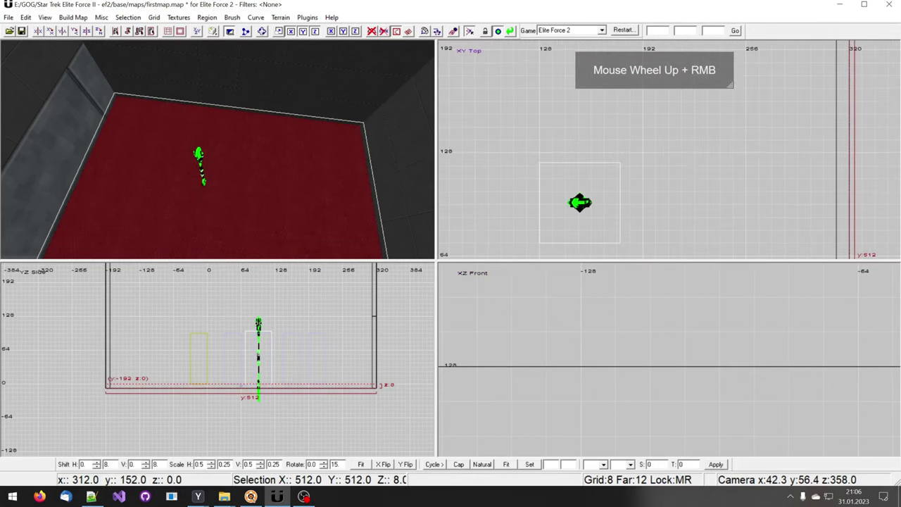
pyautogui.moveTo(660, 124)
pyautogui.mouseDown(button='right')
pyautogui.moveTo(758, 97)
pyautogui.moveTo(768, 70)
pyautogui.mouseUp(button='right')
pyautogui.moveTo(717, 167); pyautogui.dragTo(714, 195, button='right')
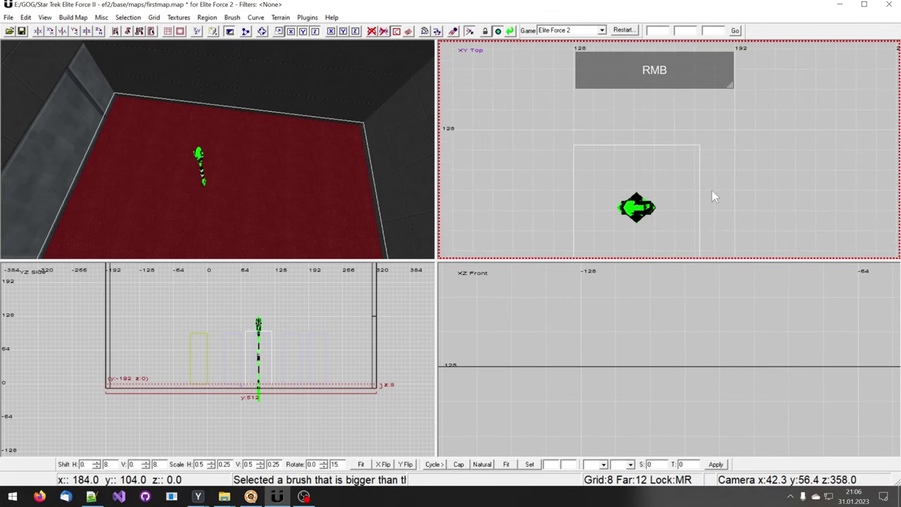
pyautogui.click(574, 130)
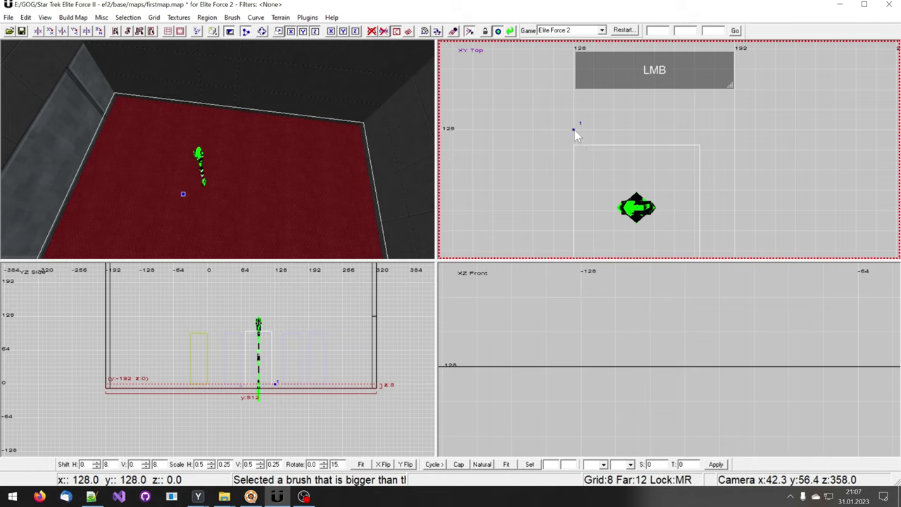
pyautogui.click(735, 129)
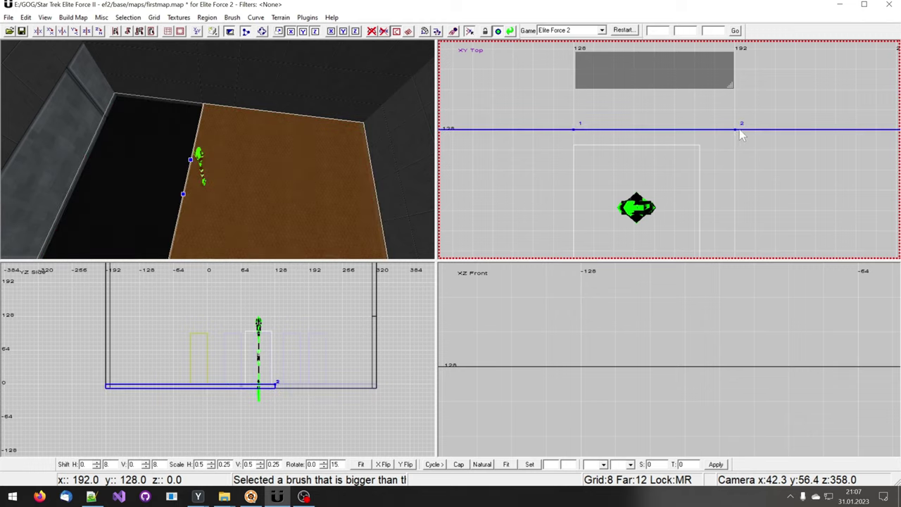
pyautogui.hotkey('shift', 'Return')
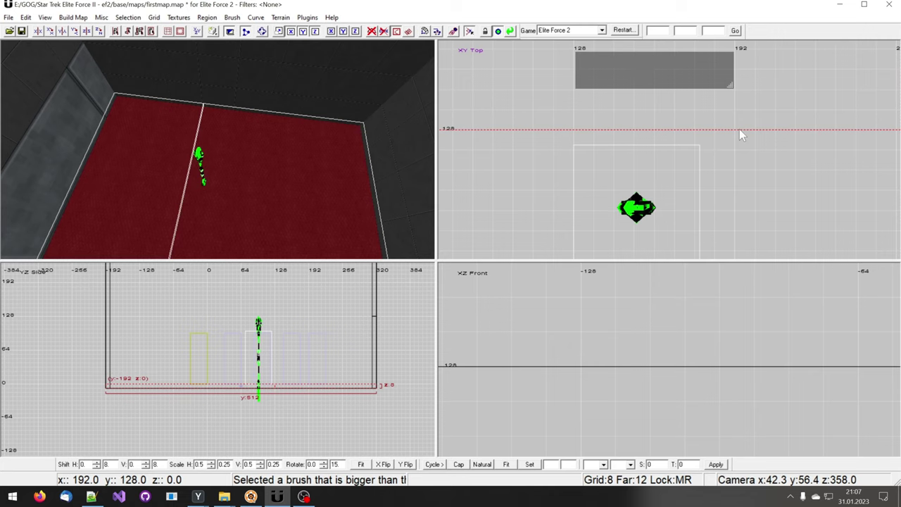
pyautogui.press('Escape')
# Step: Split the larger floor piece, south of y=128, along x=128 with the Clipper and keep both parts
pyautogui.keyDown('shift'); pyautogui.click(221, 199); pyautogui.keyUp('shift')
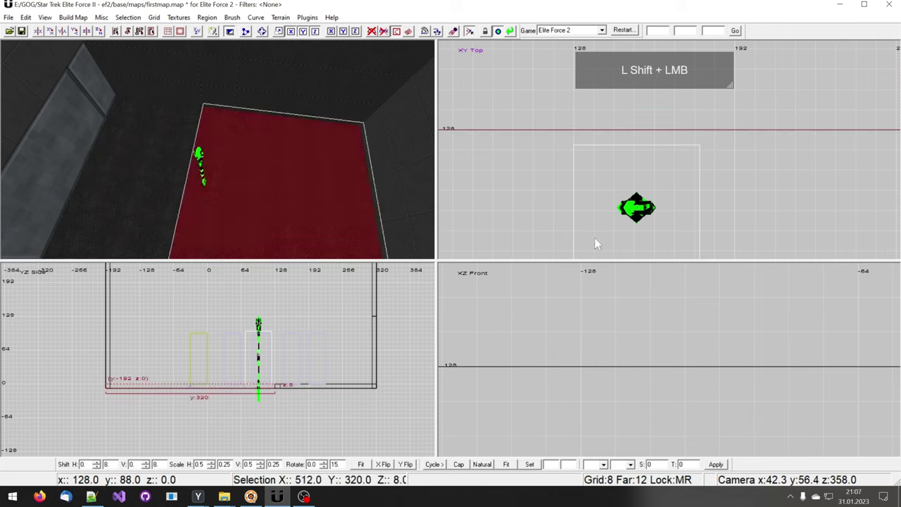
pyautogui.rightClick(639, 210)
pyautogui.moveTo(639, 210); pyautogui.dragTo(612, 166, button='right')
pyautogui.press('x')
pyautogui.click(600, 138)
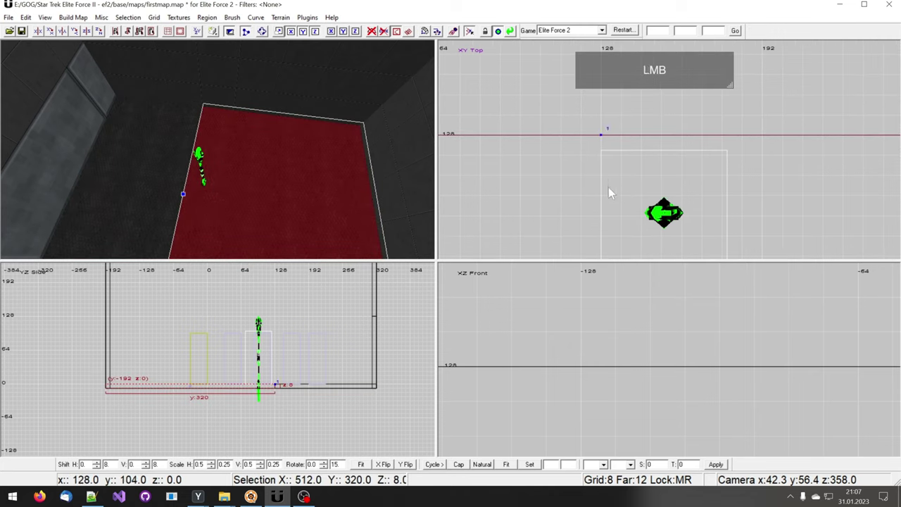
pyautogui.click(600, 240)
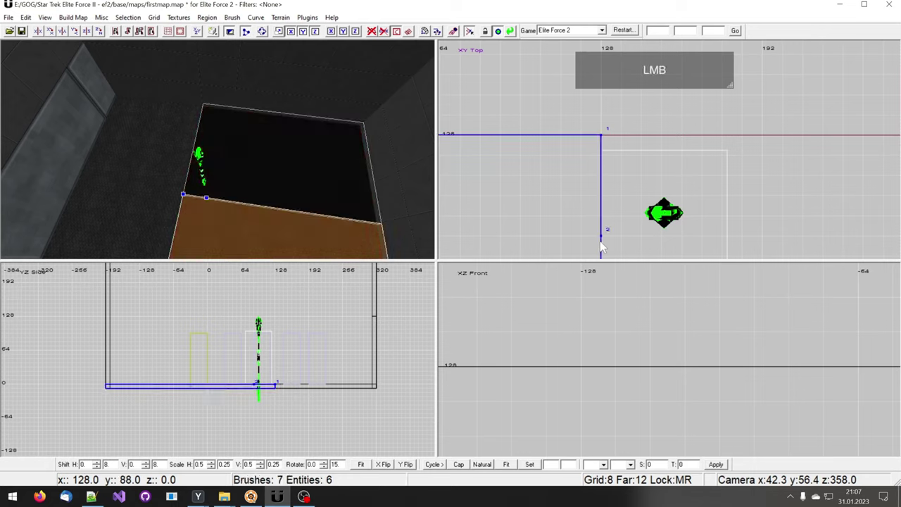
pyautogui.hotkey('shift', 'Return')
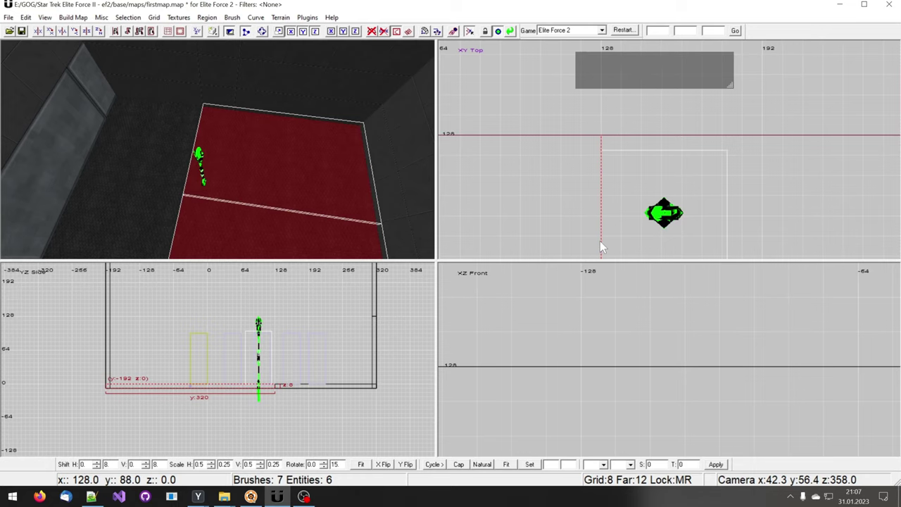
pyautogui.press('Escape')
# Step: Split the floor piece east of x=128 along y=64 with the Clipper and keep both parts
pyautogui.keyDown('shift'); pyautogui.click(234, 158); pyautogui.keyUp('shift')
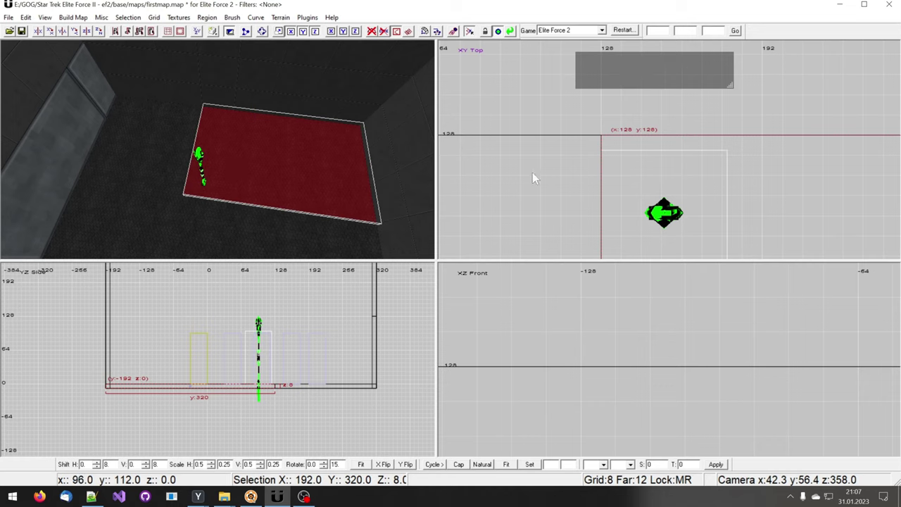
pyautogui.moveTo(680, 207); pyautogui.dragTo(676, 199, button='right')
pyautogui.press('x')
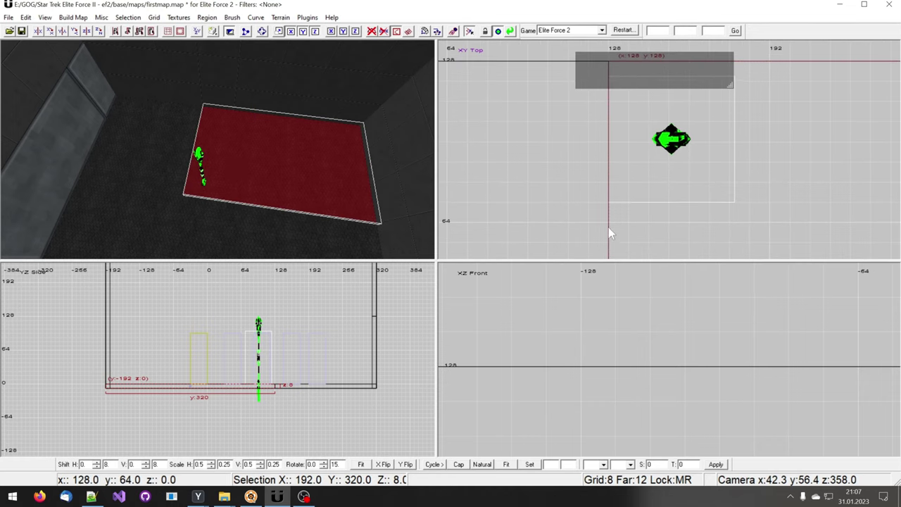
pyautogui.click(608, 223)
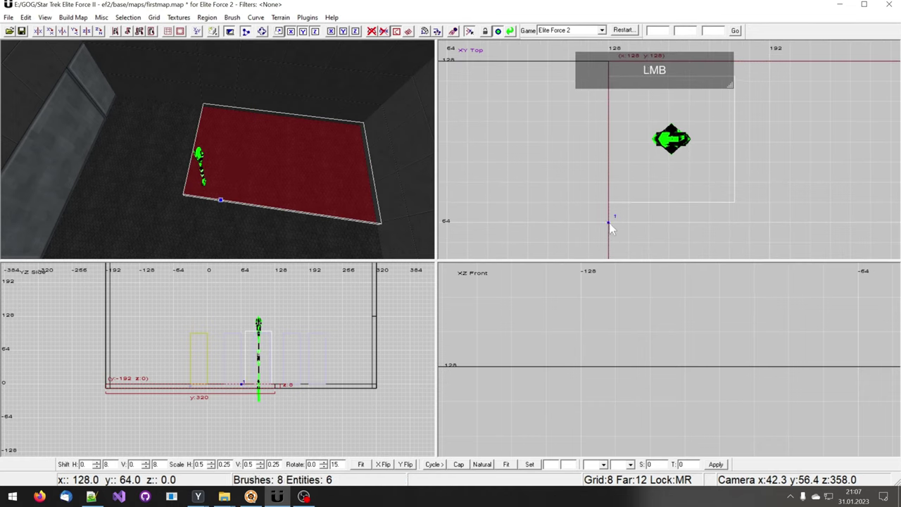
pyautogui.click(729, 222)
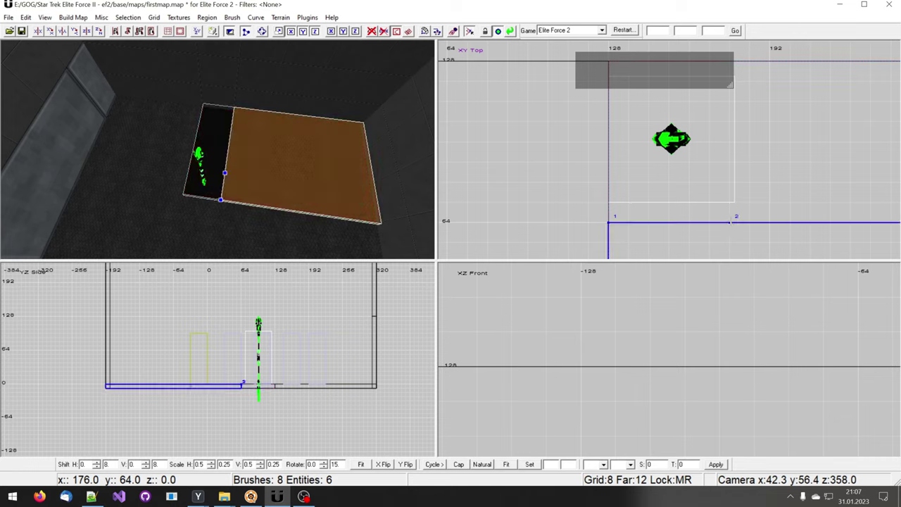
pyautogui.press('shift')
pyautogui.hotkey('shift', 'Return')
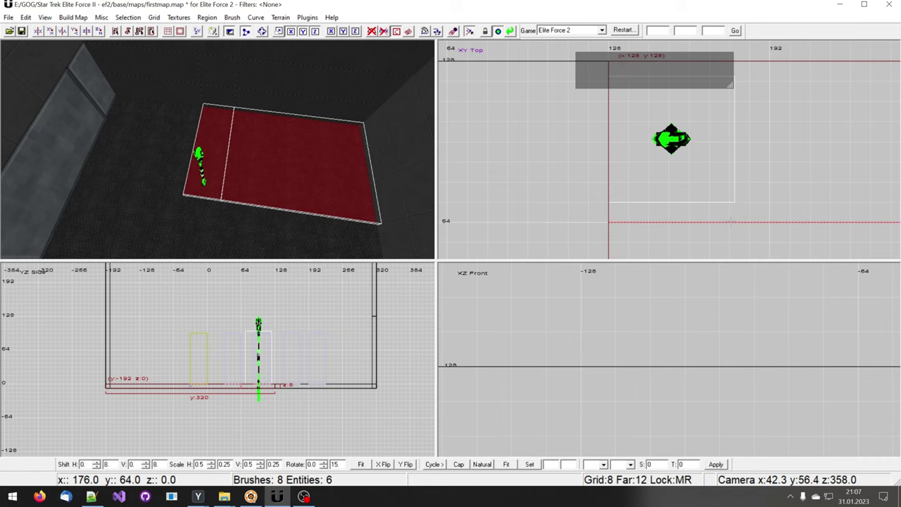
pyautogui.press('Escape')
# Step: Split the narrow floor strip between y=64 and y=128 along x=192 with the Clipper, keeping both parts
pyautogui.press('shift')
pyautogui.keyDown('shift'); pyautogui.click(214, 142); pyautogui.keyUp('shift')
pyautogui.moveTo(655, 171); pyautogui.dragTo(598, 180, button='right')
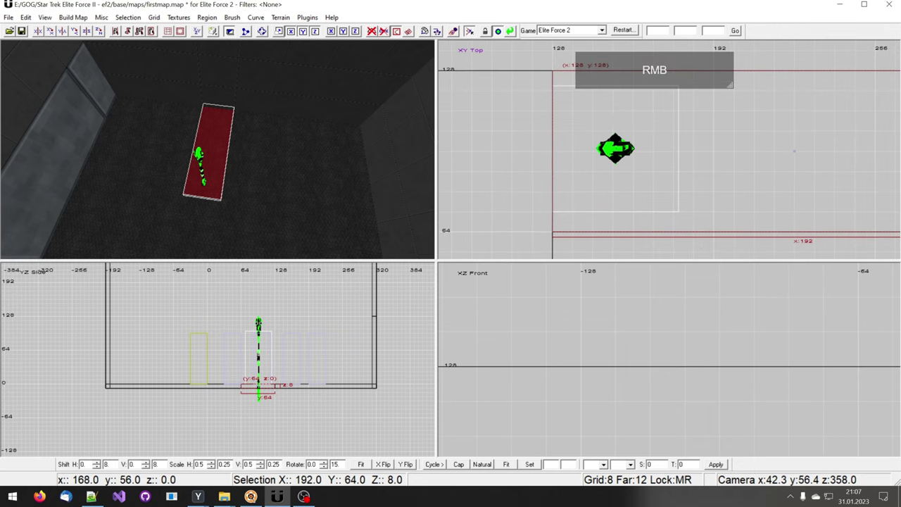
pyautogui.press('x')
pyautogui.click(714, 231)
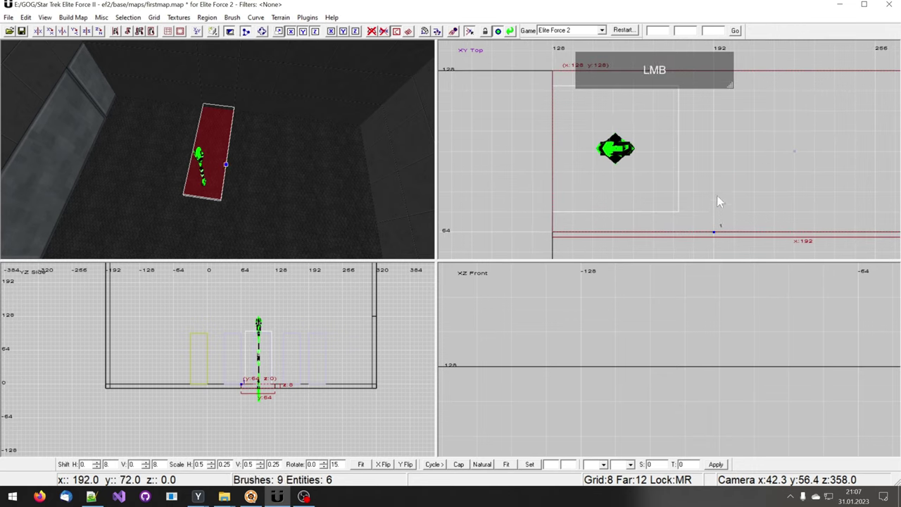
pyautogui.click(713, 149)
pyautogui.hotkey('shift', 'Return')
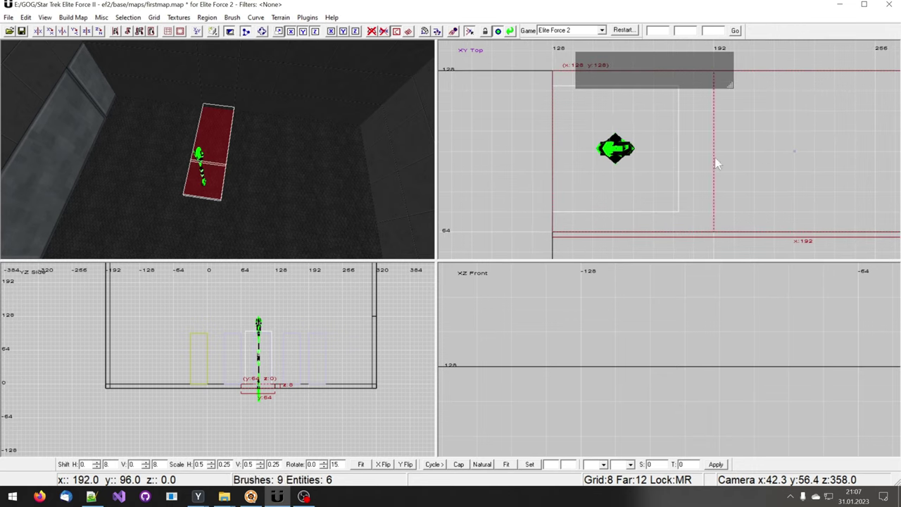
# Step: Clear the selection and pick the separate floor pieces in the 3D view to examine how the floor was split
pyautogui.press('Escape')
pyautogui.keyDown('shift'); pyautogui.click(177, 141); pyautogui.keyUp('shift')
pyautogui.keyDown('shift'); pyautogui.click(275, 147); pyautogui.keyUp('shift')
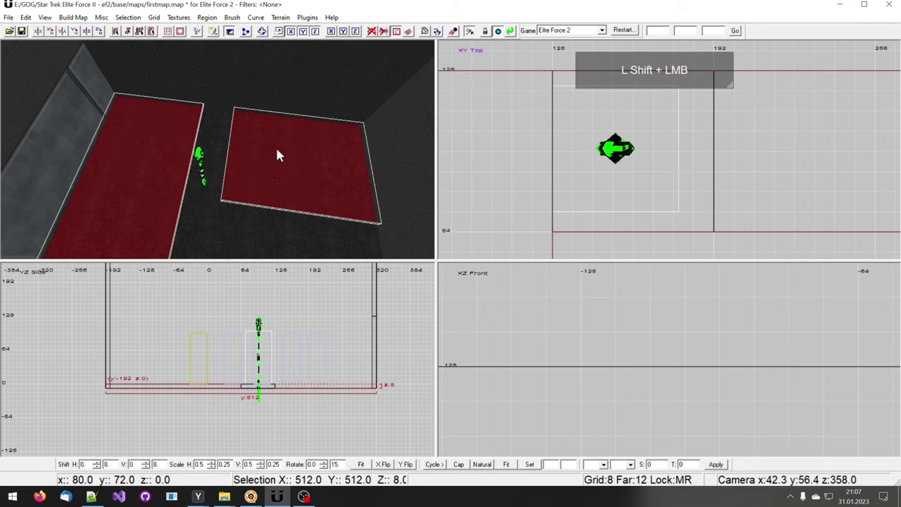
pyautogui.keyDown('shift'); pyautogui.click(221, 149); pyautogui.keyUp('shift')
# Step: Texture the 64 × 64 floor piece under the player start with the fcargo texture showing one large panel above two small ones, and fit it
pyautogui.moveTo(224, 129)
pyautogui.mouseDown(button='right')
pyautogui.moveTo(231, 160)
pyautogui.moveTo(223, 175)
pyautogui.mouseUp(button='right')
pyautogui.keyDown('shift'); pyautogui.click(223, 176); pyautogui.keyUp('shift')
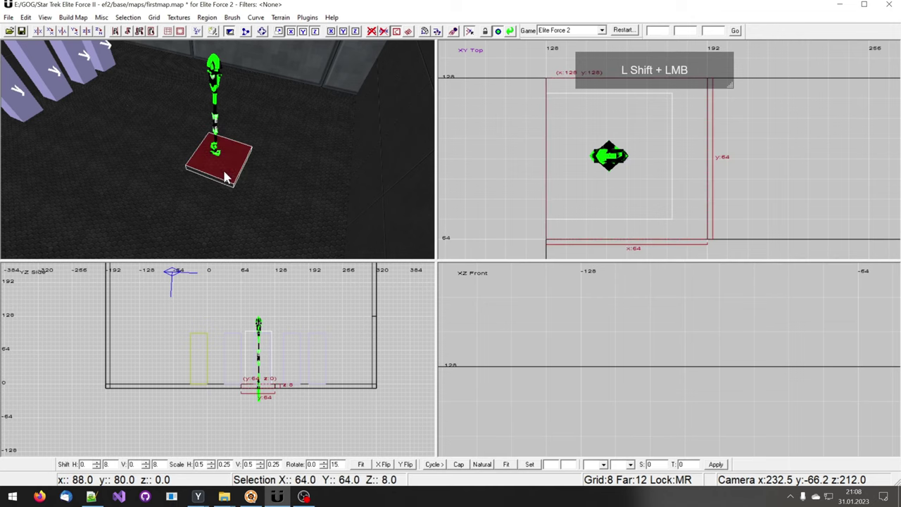
pyautogui.press('t')
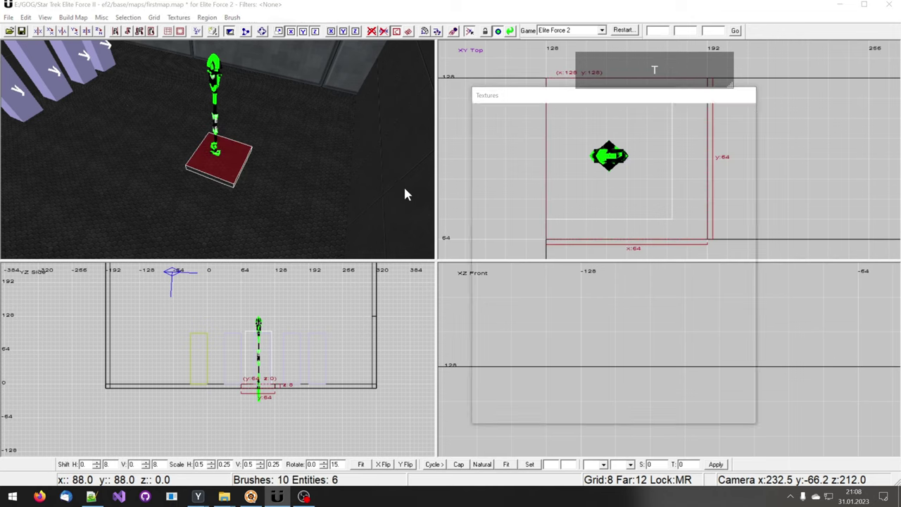
pyautogui.scroll(-8, 596, 204)
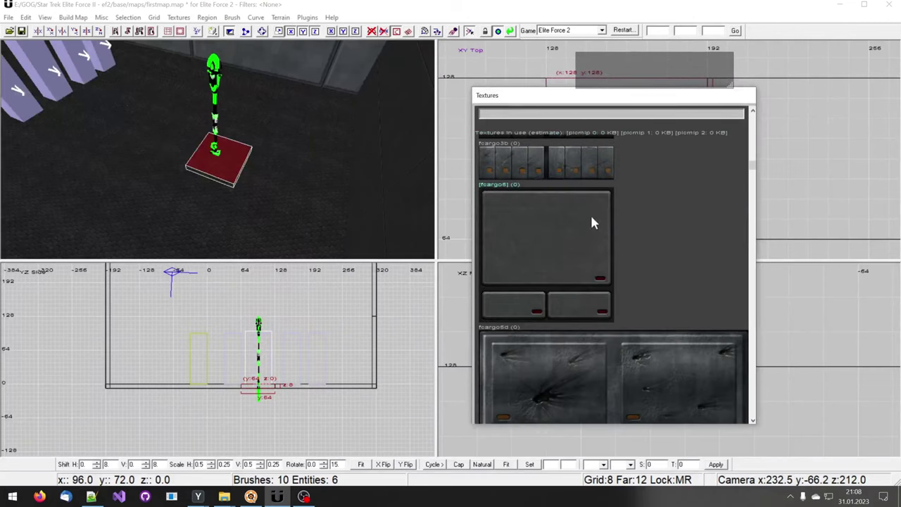
pyautogui.click(531, 274)
pyautogui.moveTo(243, 198); pyautogui.dragTo(239, 200, button='right')
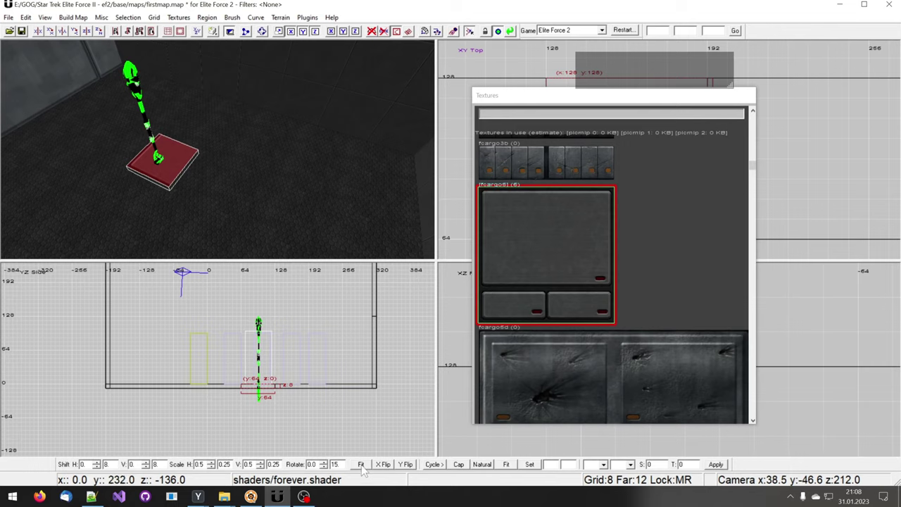
pyautogui.moveTo(295, 198); pyautogui.dragTo(317, 195, button='right')
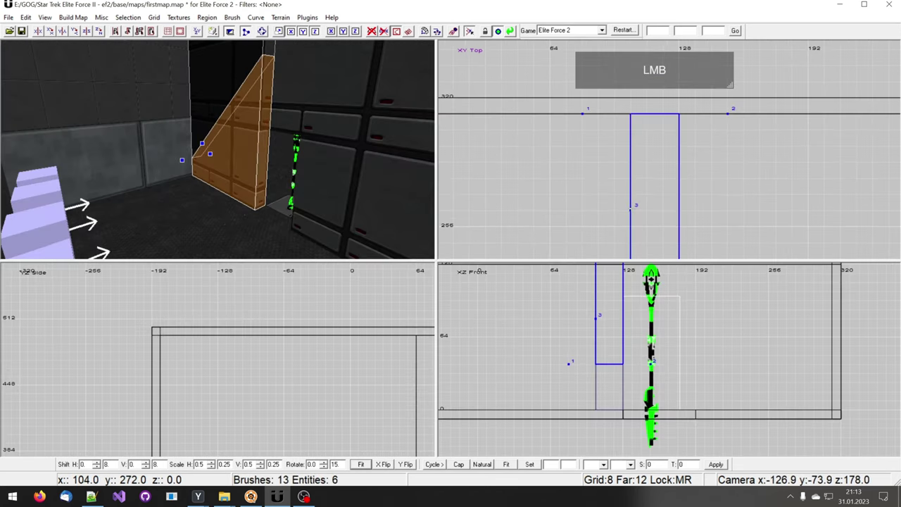
# Step: Reposition the wall brush's three Clipper points in the top view to x=80, y=280; x=144, y=280; and x=104, y=256
pyautogui.moveTo(631, 205); pyautogui.dragTo(631, 223)
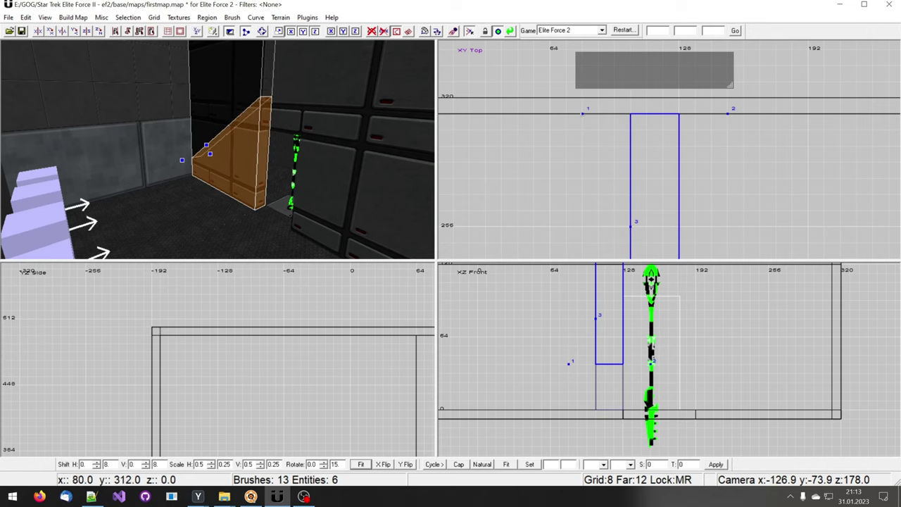
pyautogui.moveTo(582, 114); pyautogui.dragTo(583, 176)
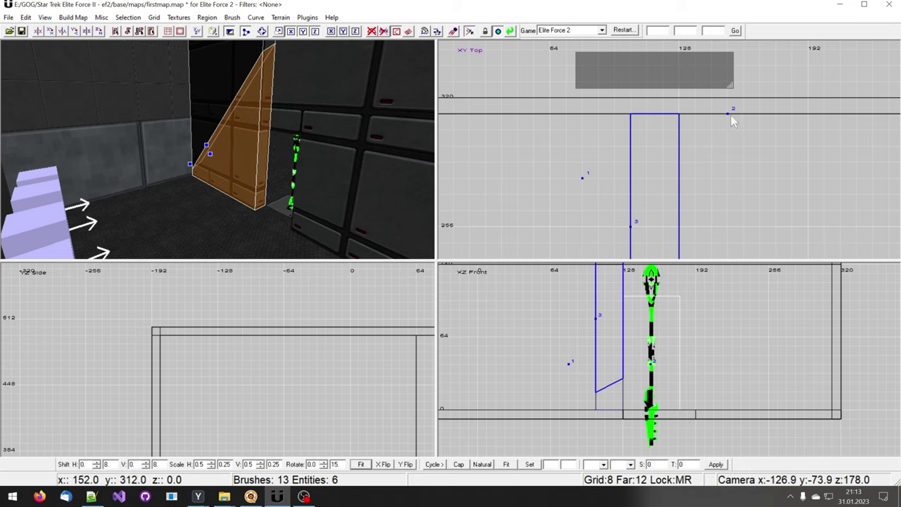
pyautogui.moveTo(728, 114); pyautogui.dragTo(710, 177)
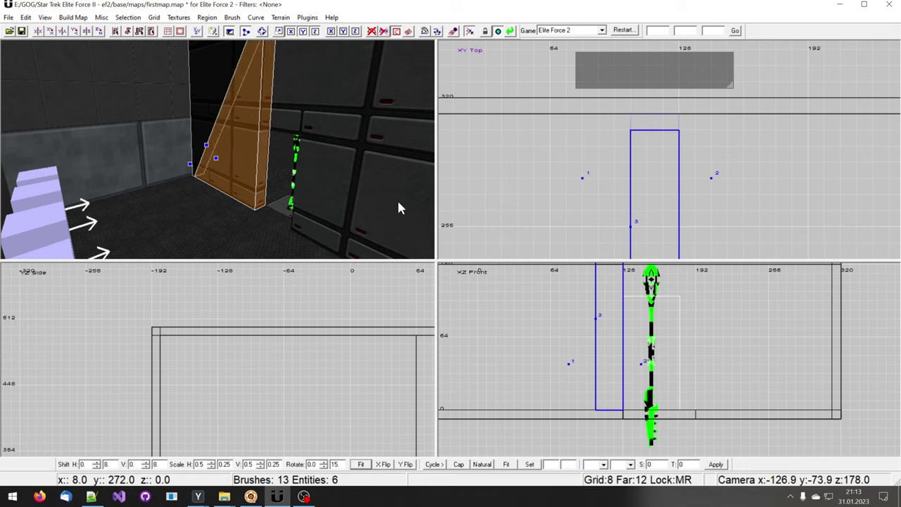
pyautogui.moveTo(374, 199); pyautogui.dragTo(377, 205, button='right')
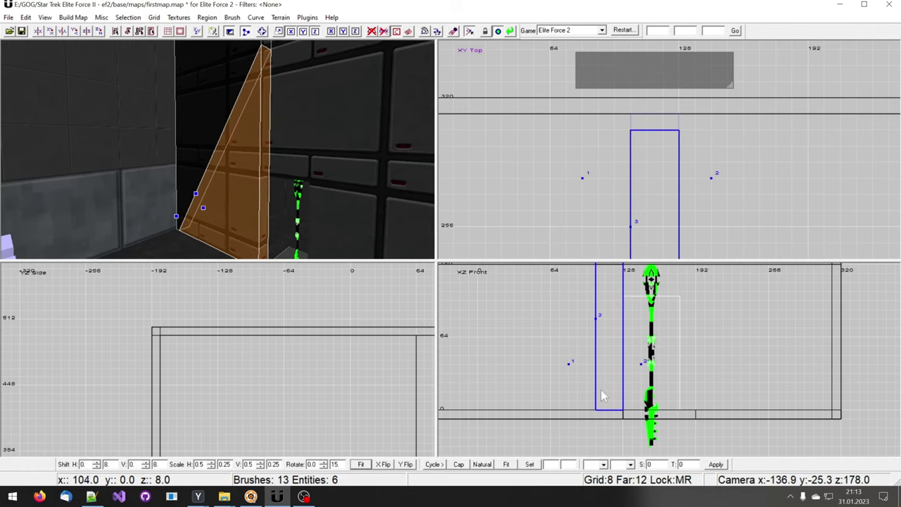
# Step: Cut the upper corner off the panelled wall brush along the three-point clip plane, keeping both pieces, and clear the selection
pyautogui.keyDown('ctrl'); pyautogui.moveTo(237, 174); pyautogui.dragTo(227, 213, button='right'); pyautogui.keyUp('ctrl')
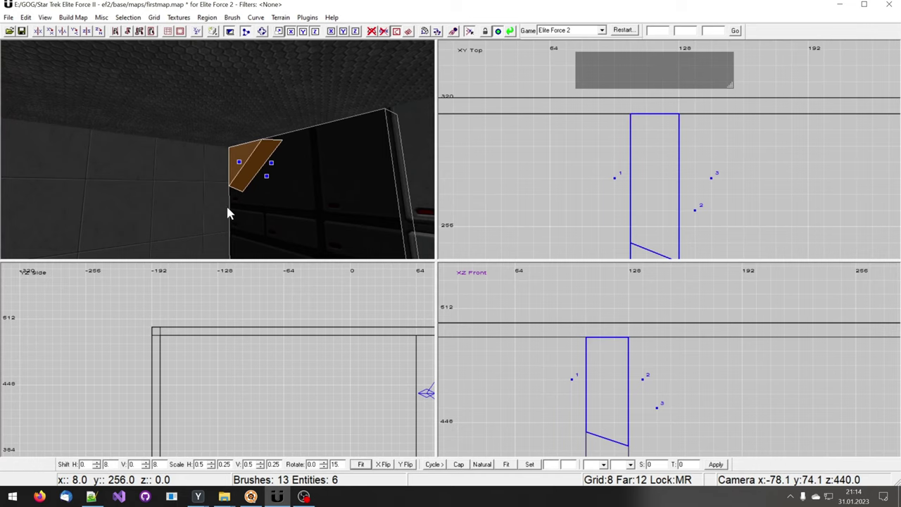
pyautogui.hotkey('shift', 'Return')
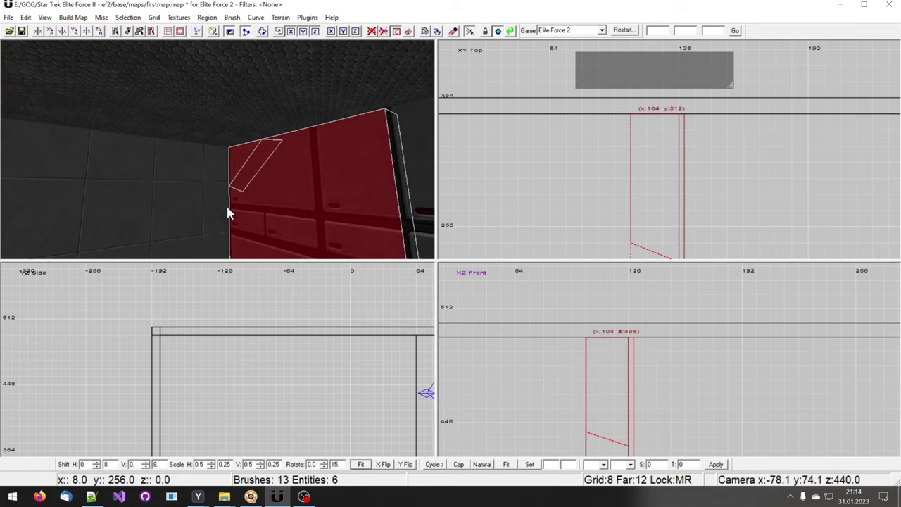
pyautogui.press('Escape')
# Step: Select the larger remaining piece of the panelled wall and hide it to expose the cut corner piece
pyautogui.keyDown('shift'); pyautogui.click(288, 185); pyautogui.keyUp('shift')
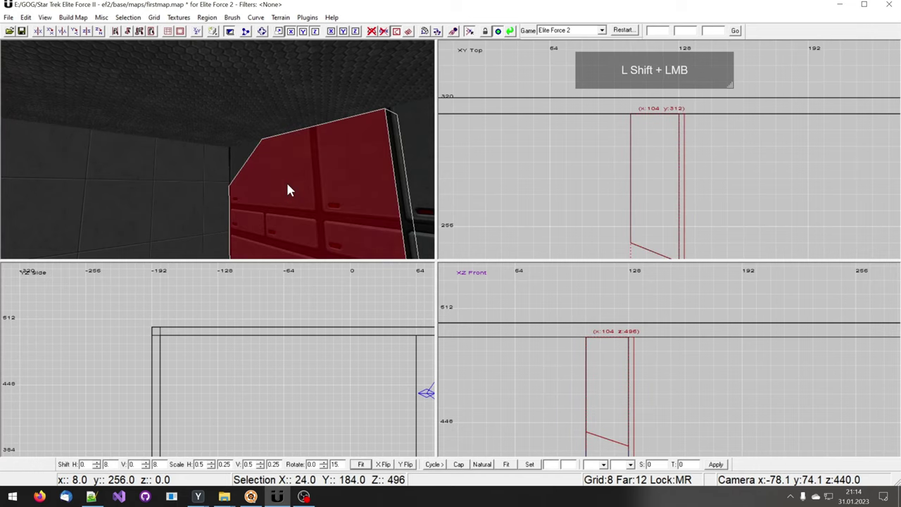
pyautogui.press('h')
pyautogui.rightClick(327, 208)
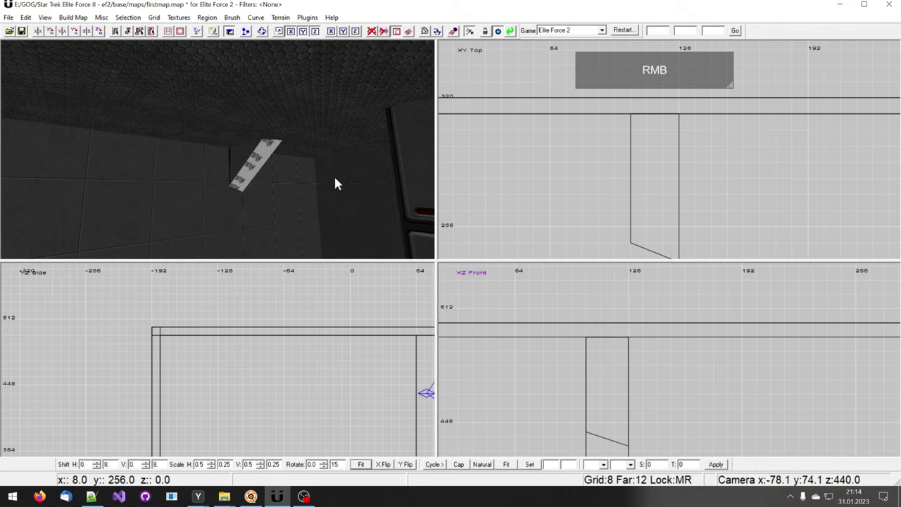